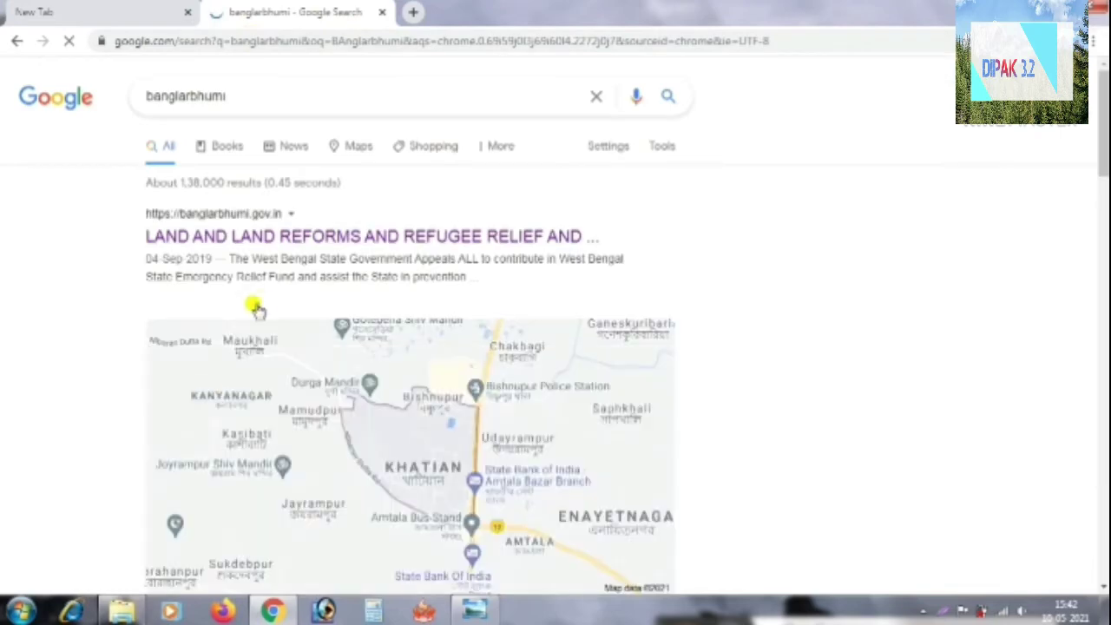
Open the Land and Land Reforms website and choose the Citizens sign-in option.
click(284, 237)
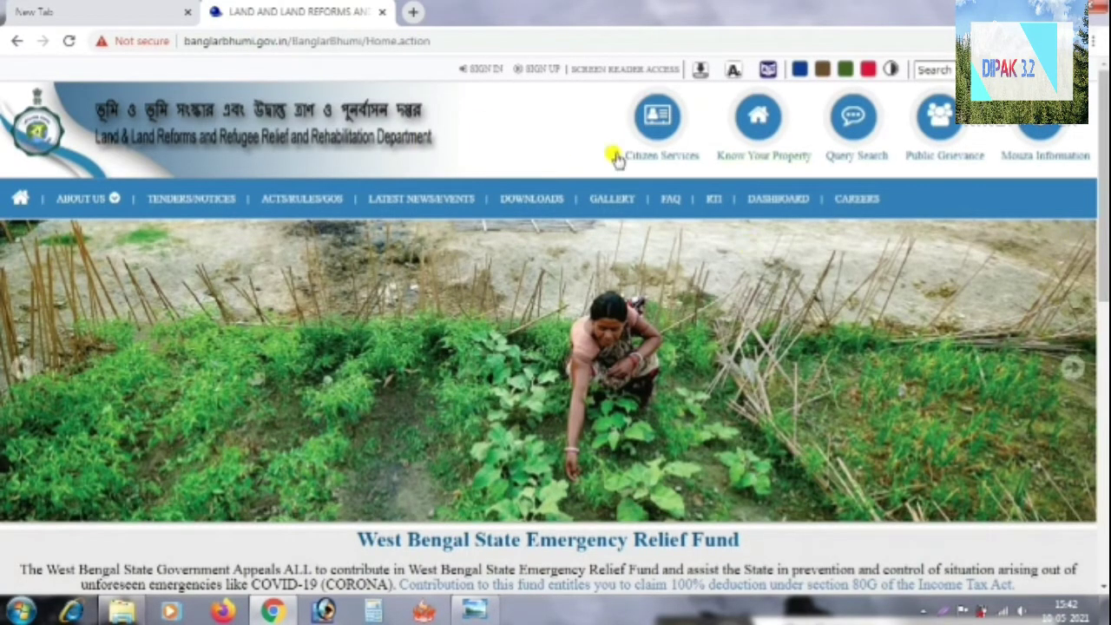
click(476, 71)
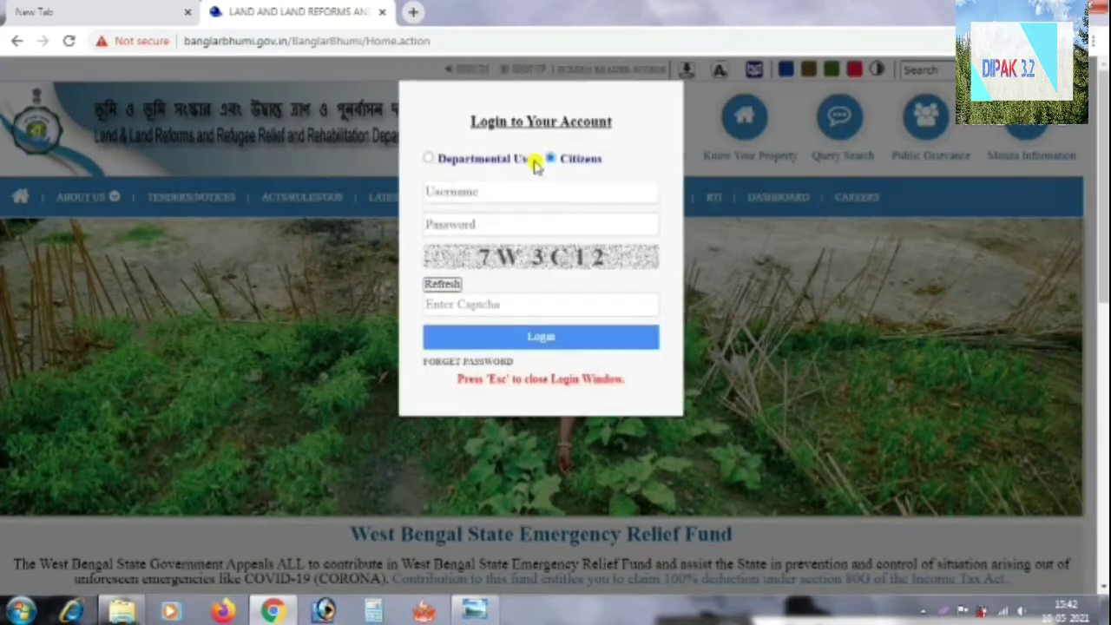
click(516, 191)
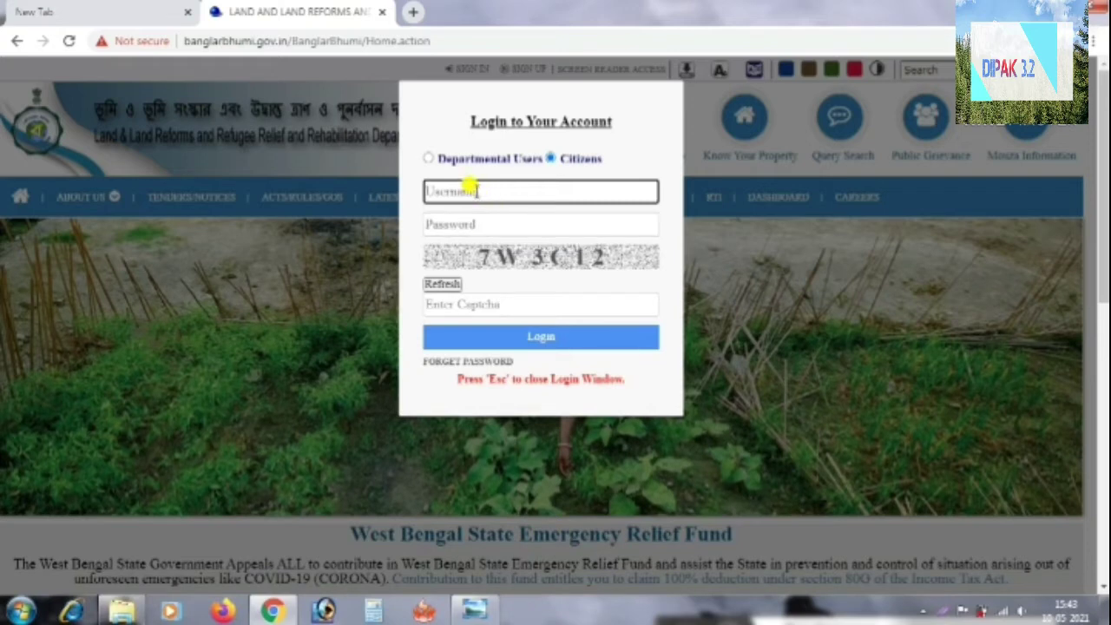
Log in with the saved username and password and the on-screen captcha.
click(474, 190)
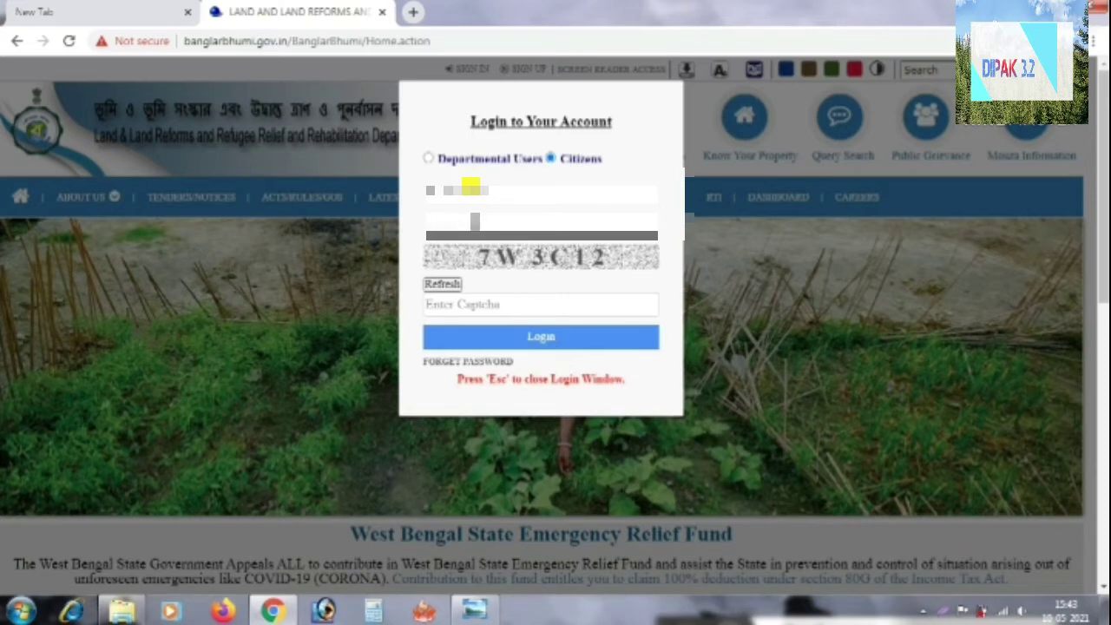
click(524, 300)
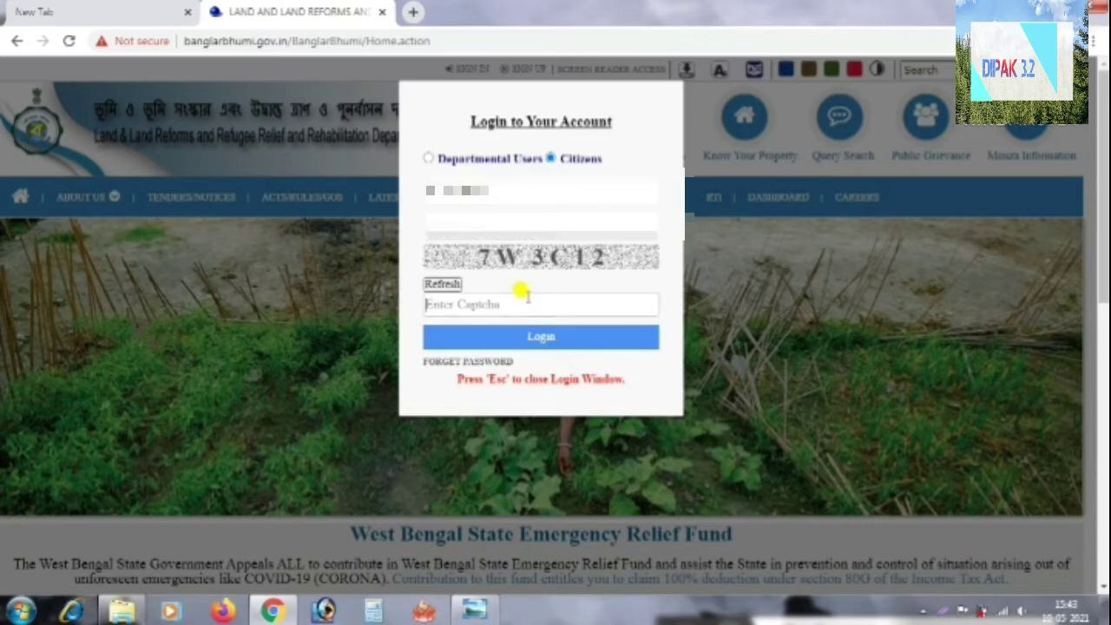
text(7W3)
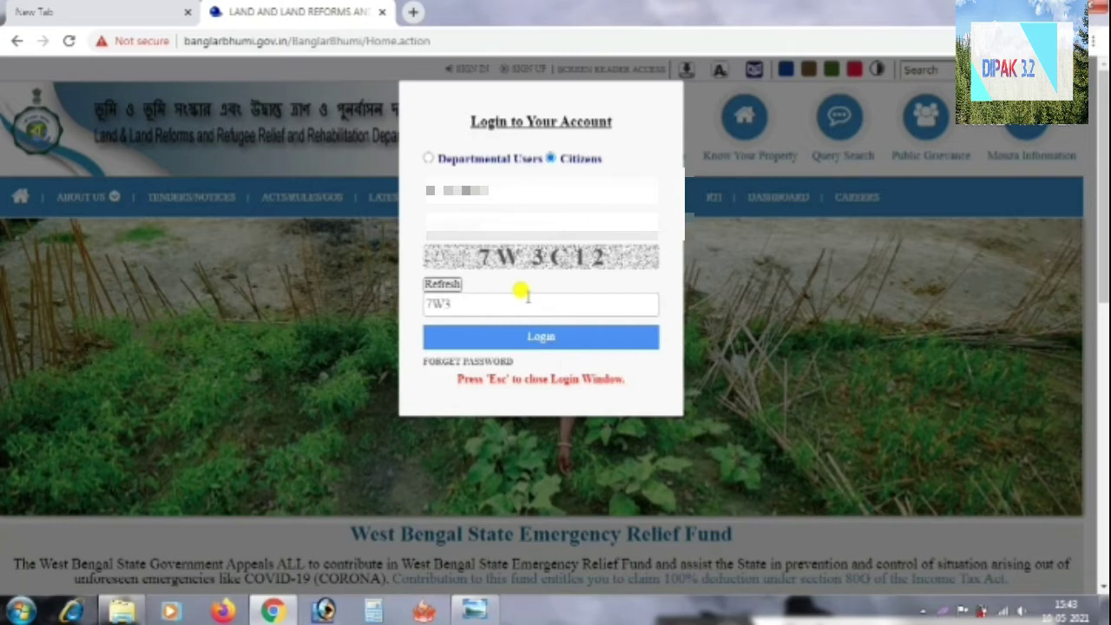
text(C12)
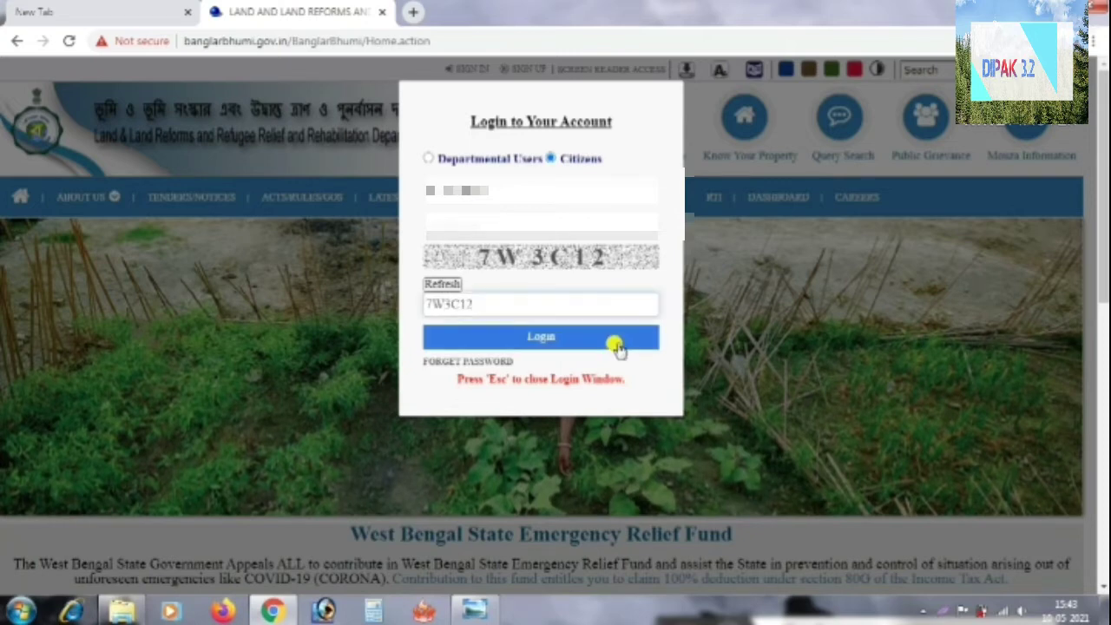
click(615, 346)
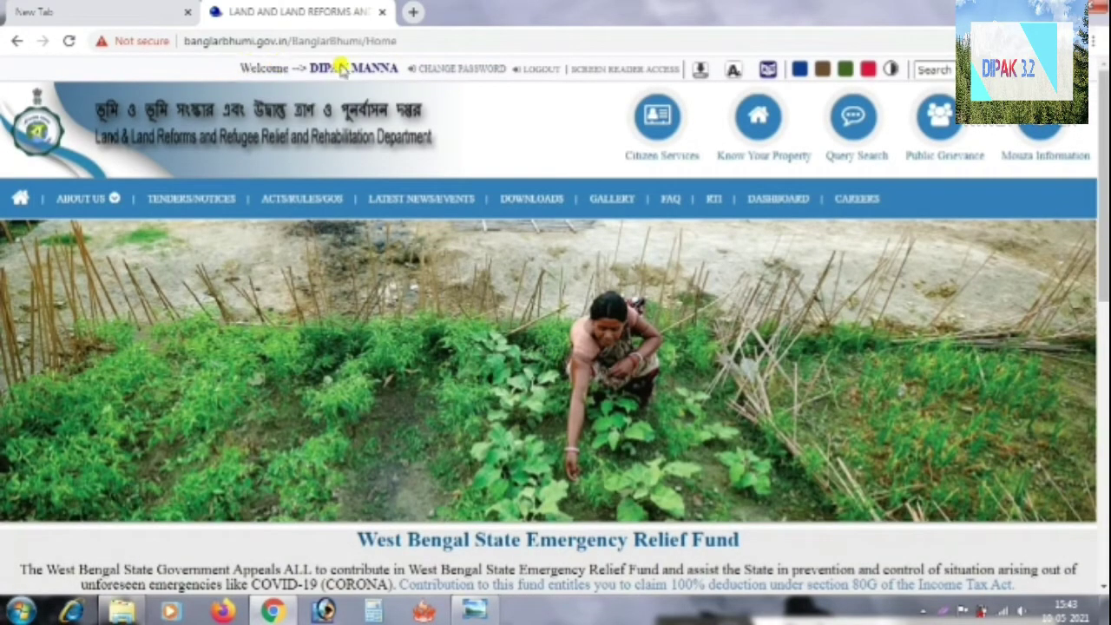
Go to Citizen Services > Service Delivery > Request GRN Search.
drag(318, 70, 396, 69)
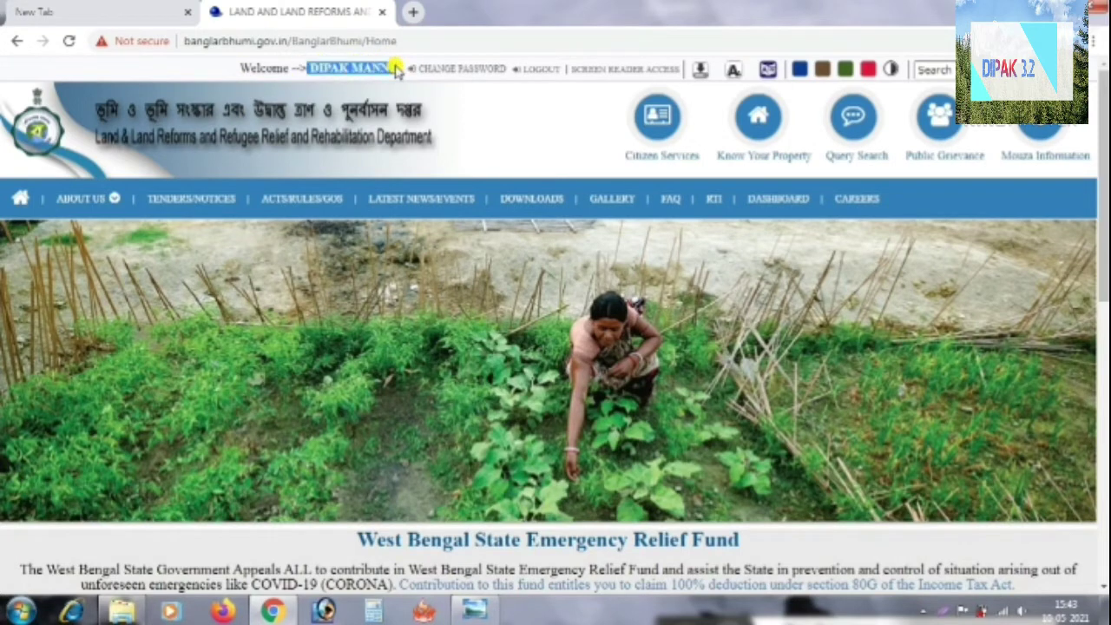
click(649, 120)
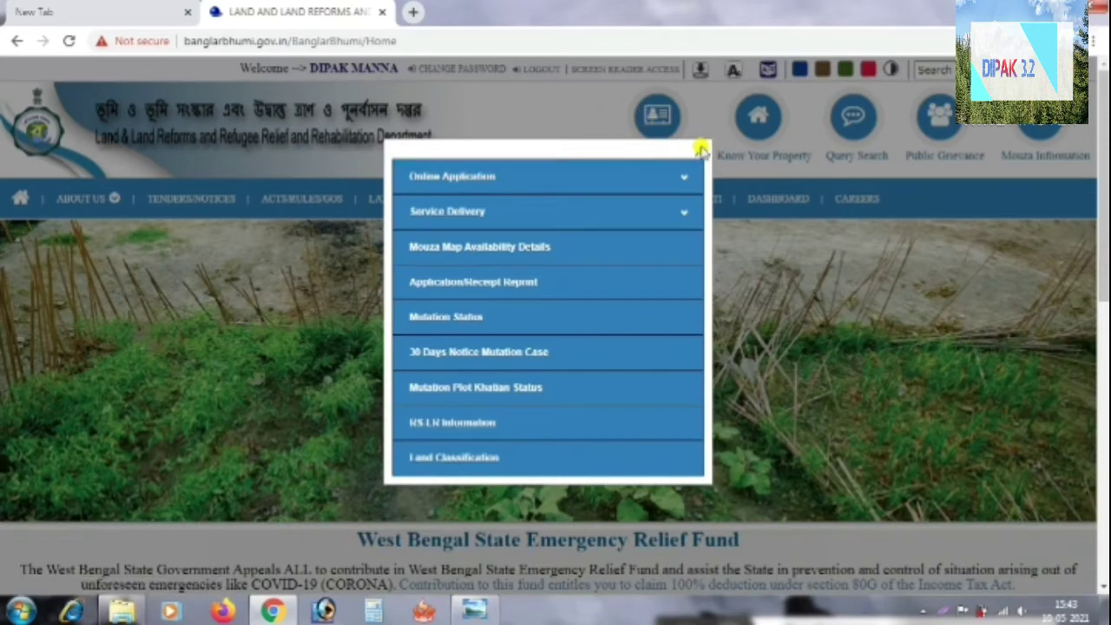
click(702, 152)
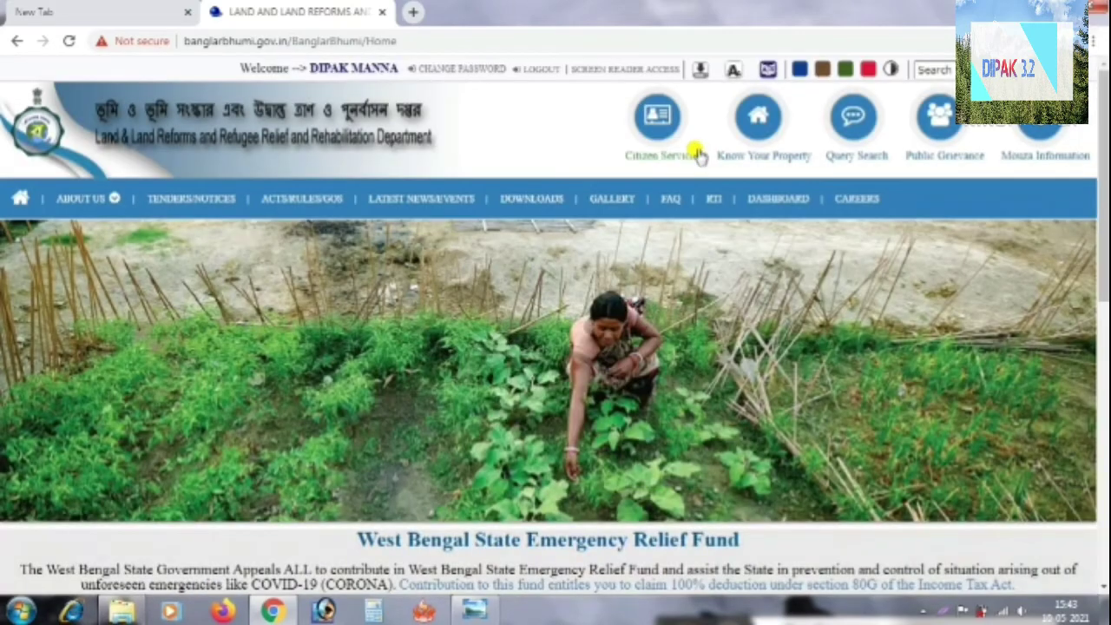
click(653, 115)
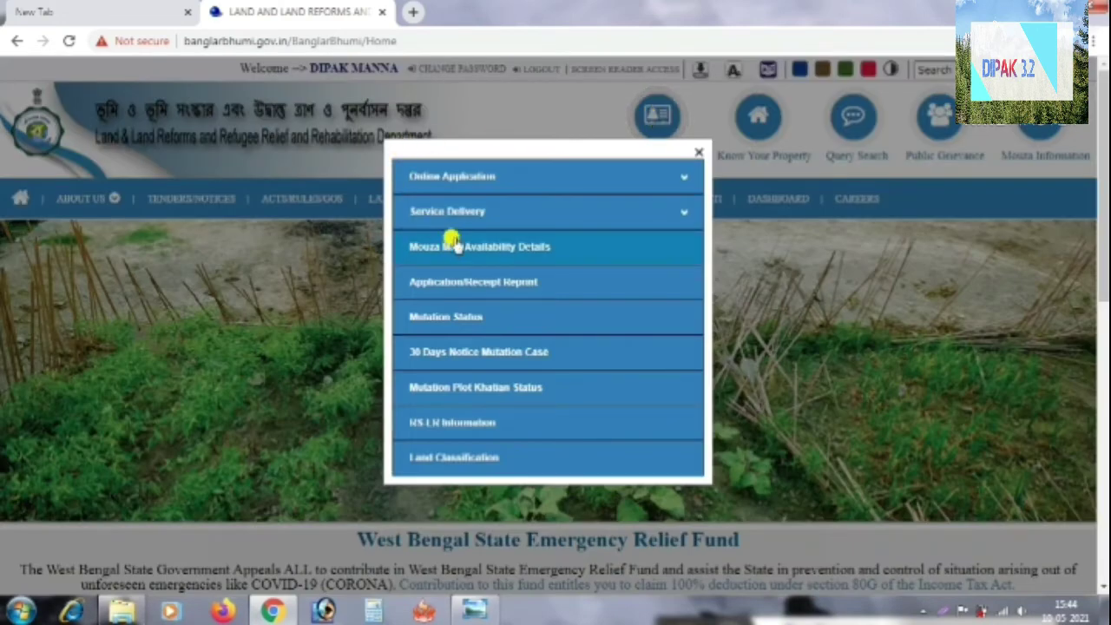
click(494, 214)
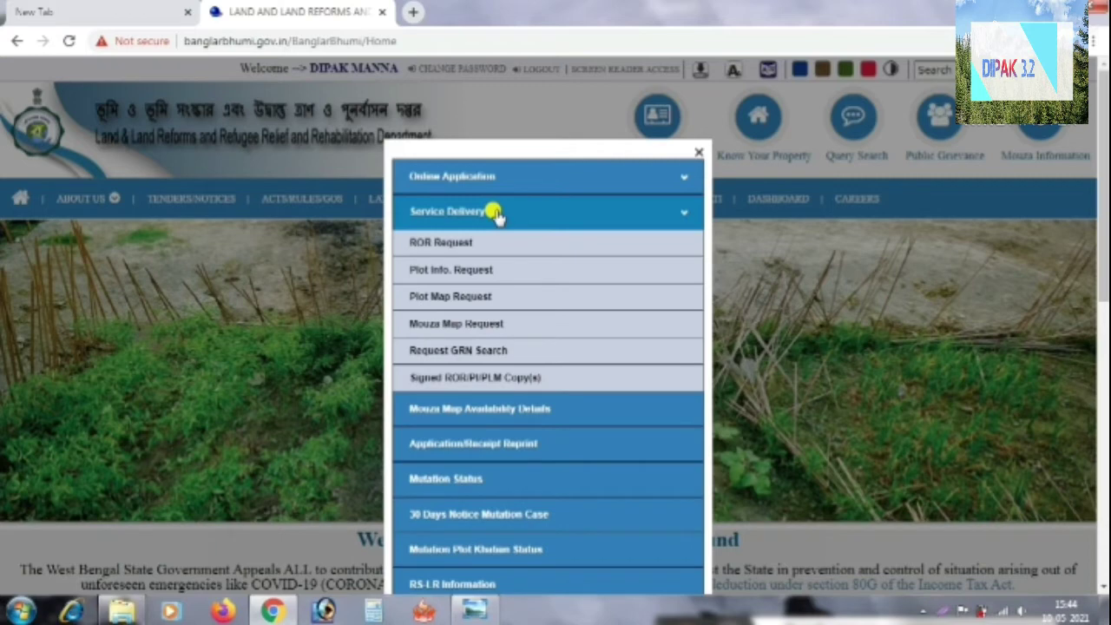
click(469, 350)
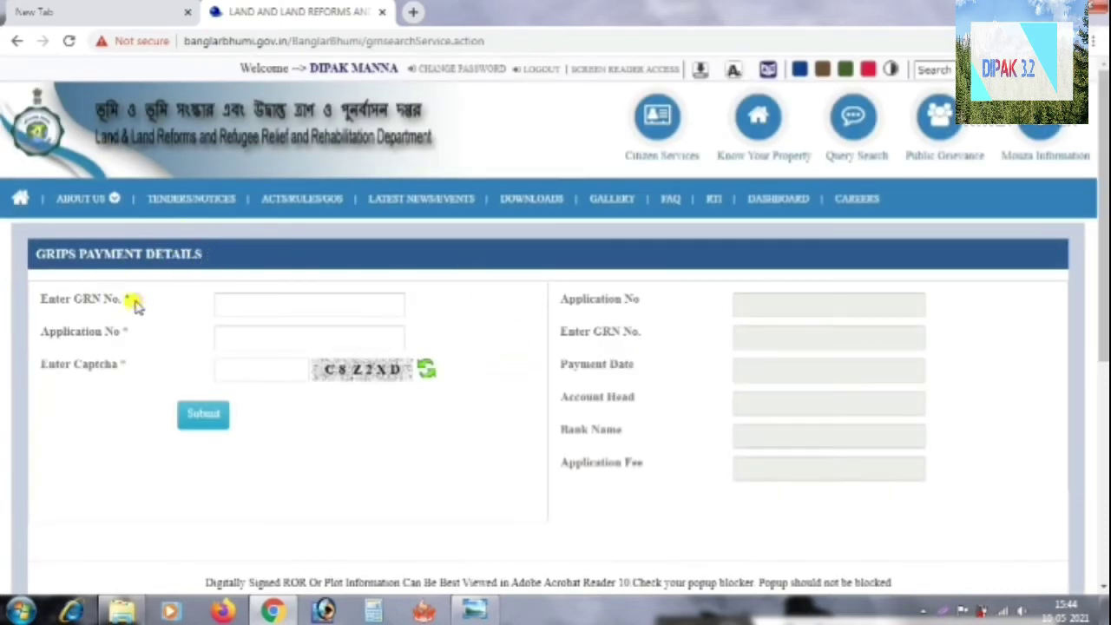
click(257, 303)
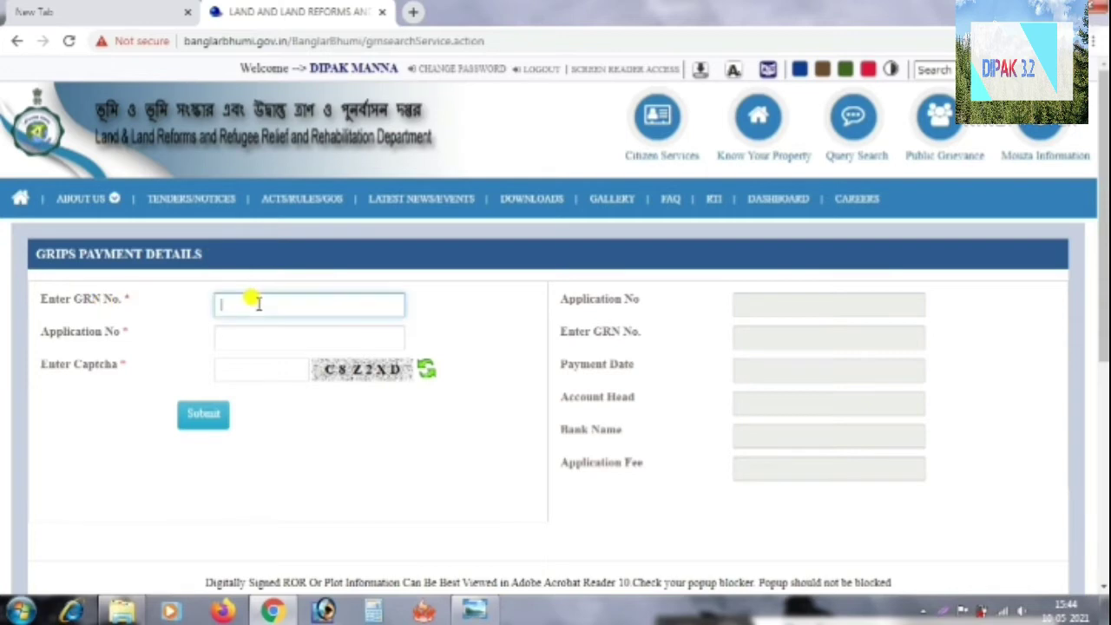
click(257, 332)
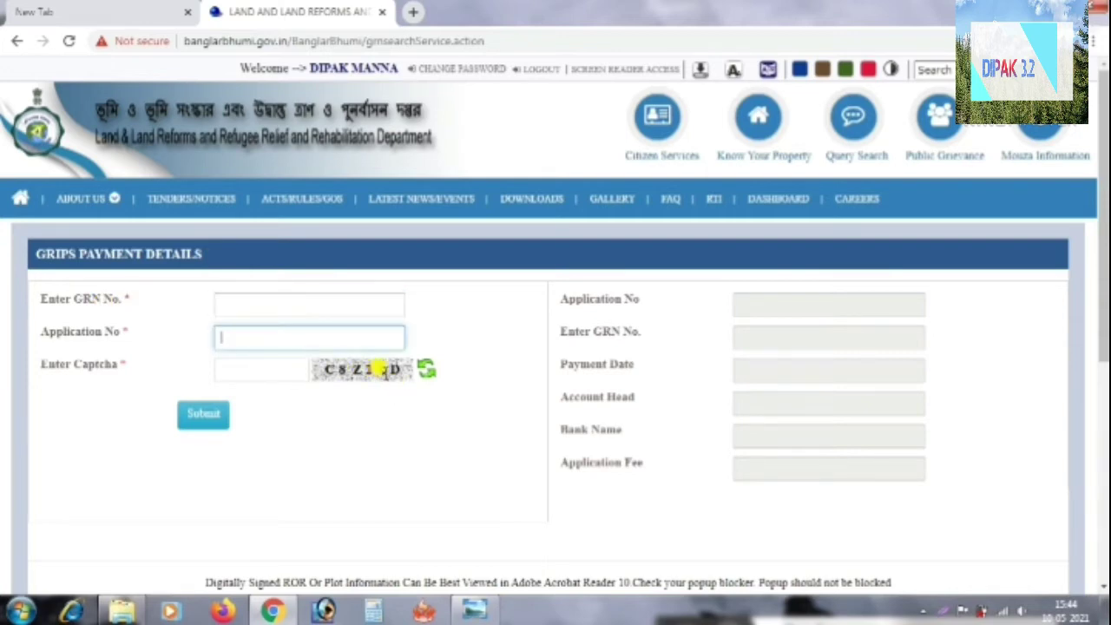
drag(382, 369, 330, 364)
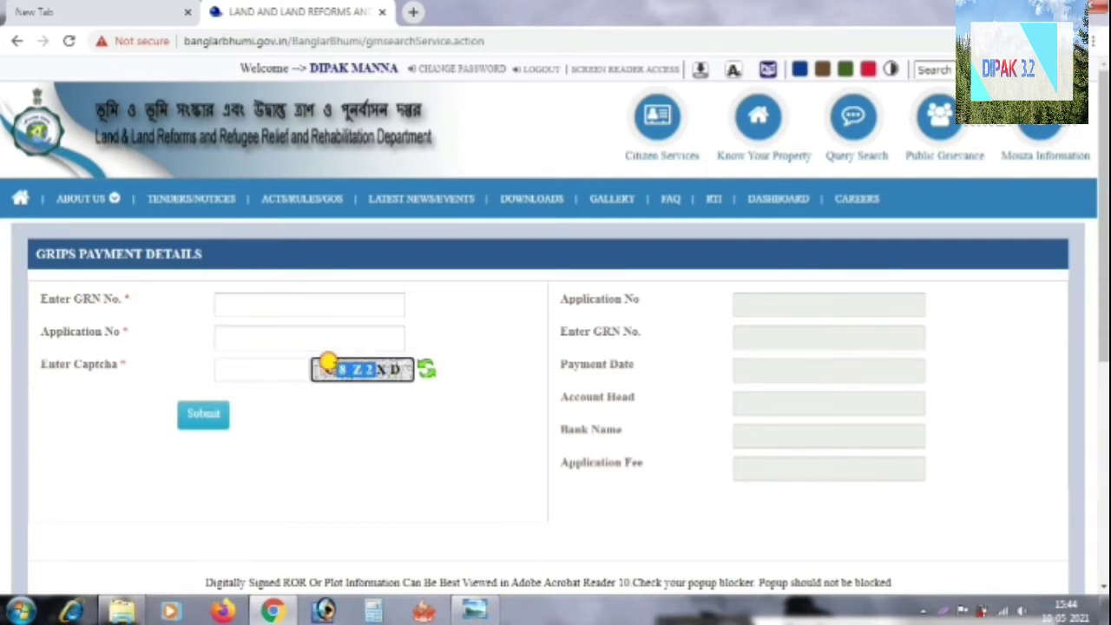
click(265, 368)
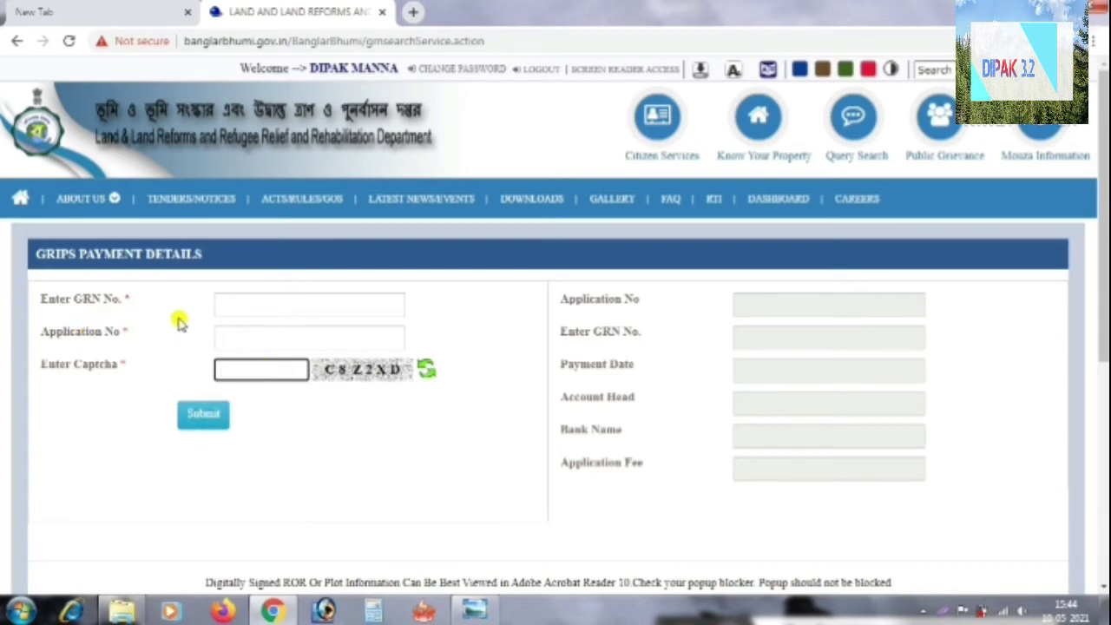
Review the saved GRIPS challan screenshot in Photo Viewer, then minimize it.
click(474, 611)
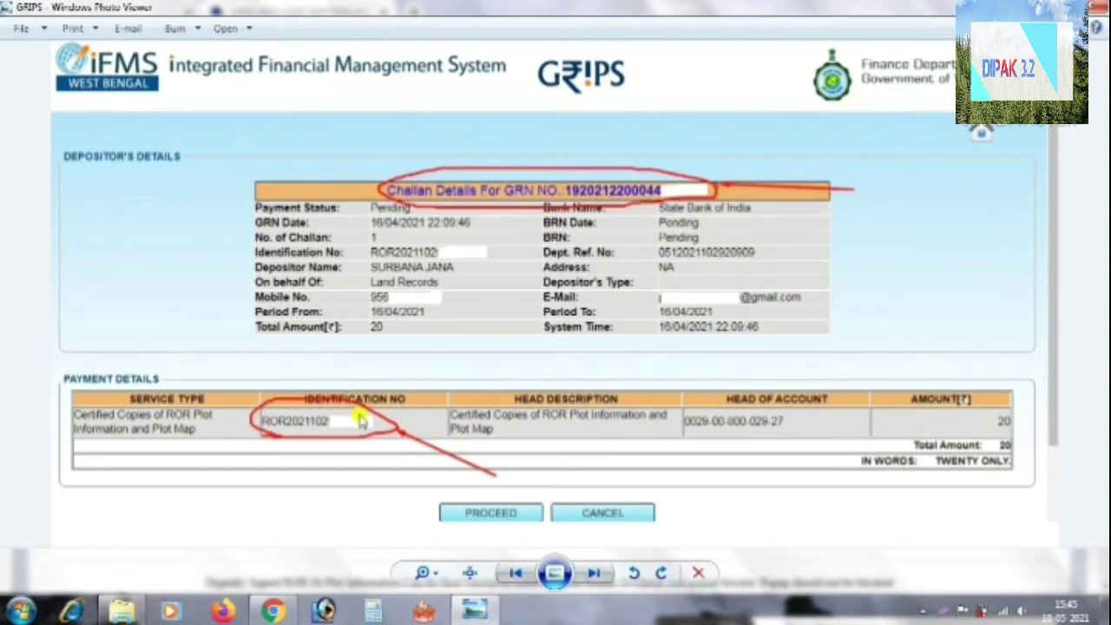
click(484, 615)
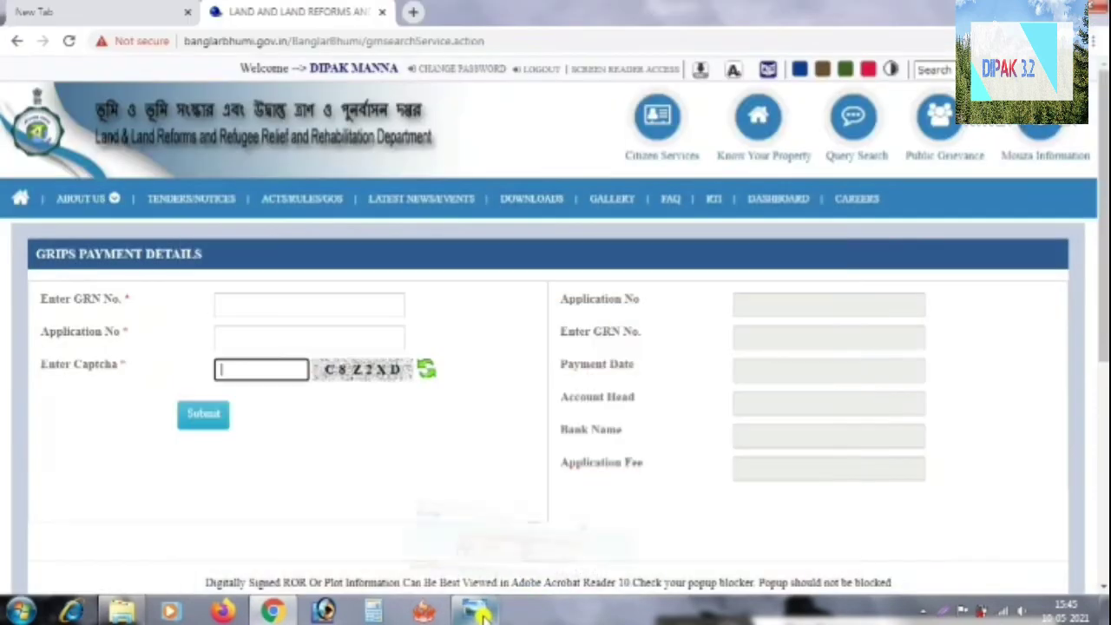
Enter the GRN number, application number and captcha, and submit the search.
click(253, 304)
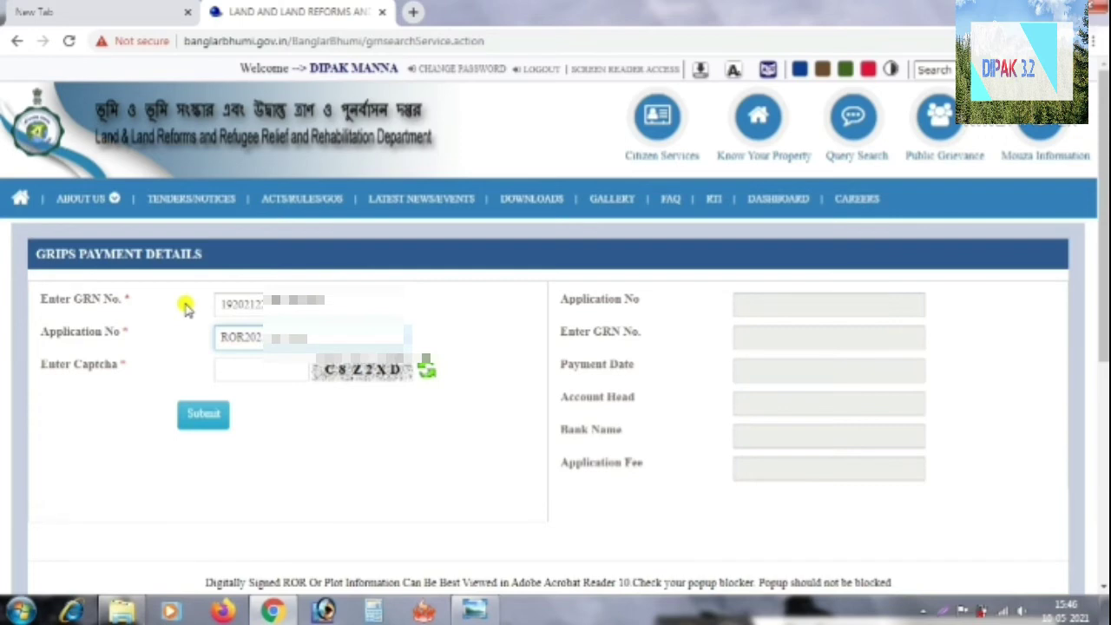
key(Tab)
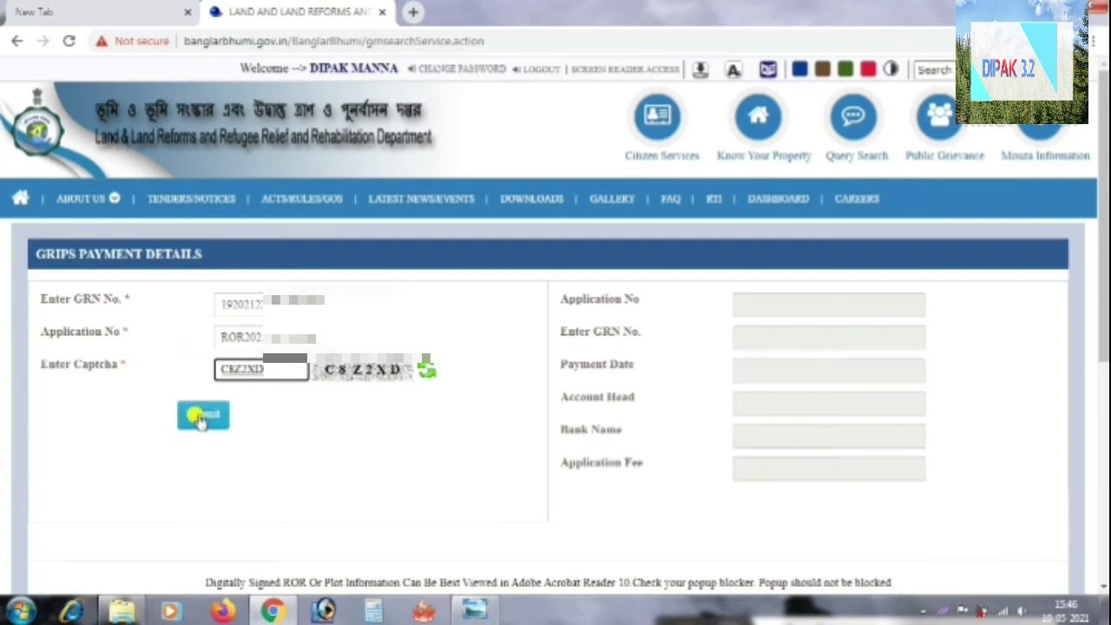
click(202, 416)
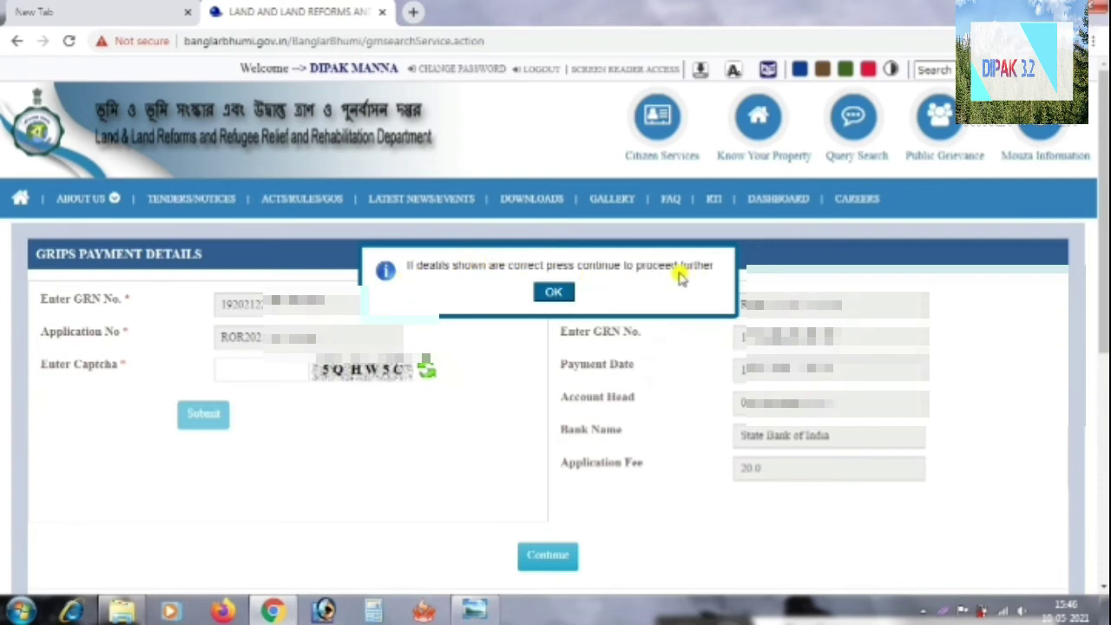
Confirm the State Bank of India payment of fee 20.0 and download the signed khatian PDF.
click(554, 293)
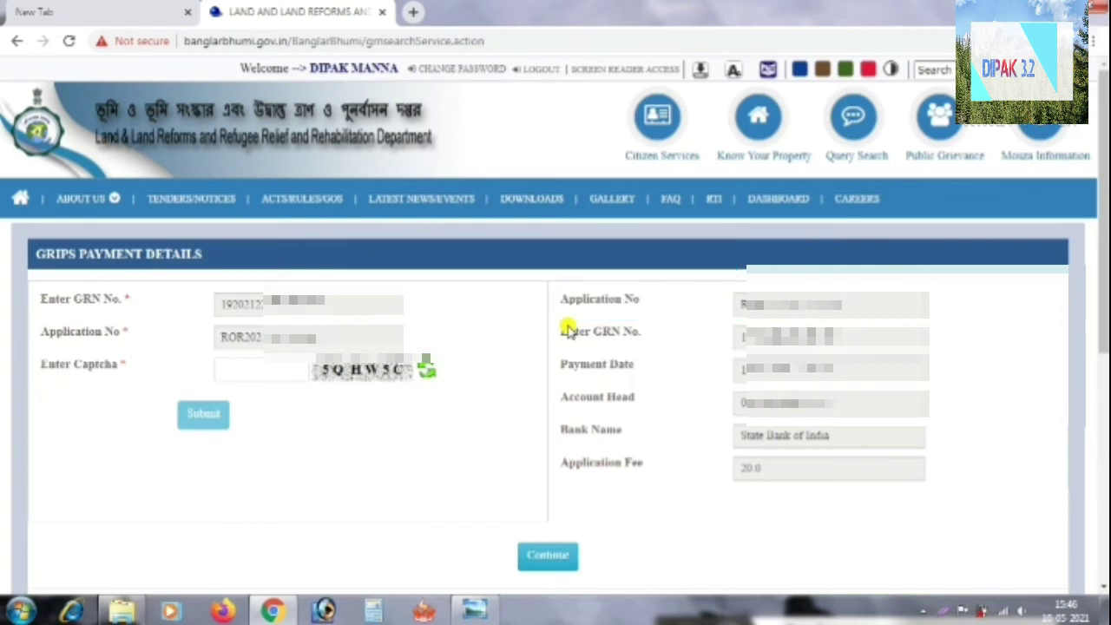
scroll(567, 330, down, 1)
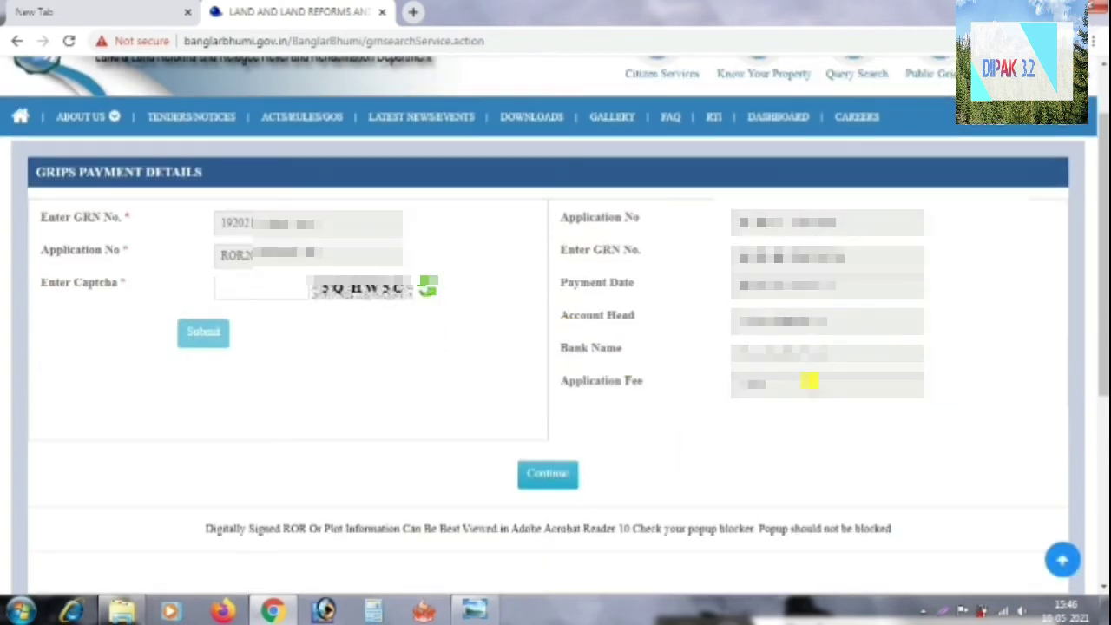
drag(739, 354, 835, 345)
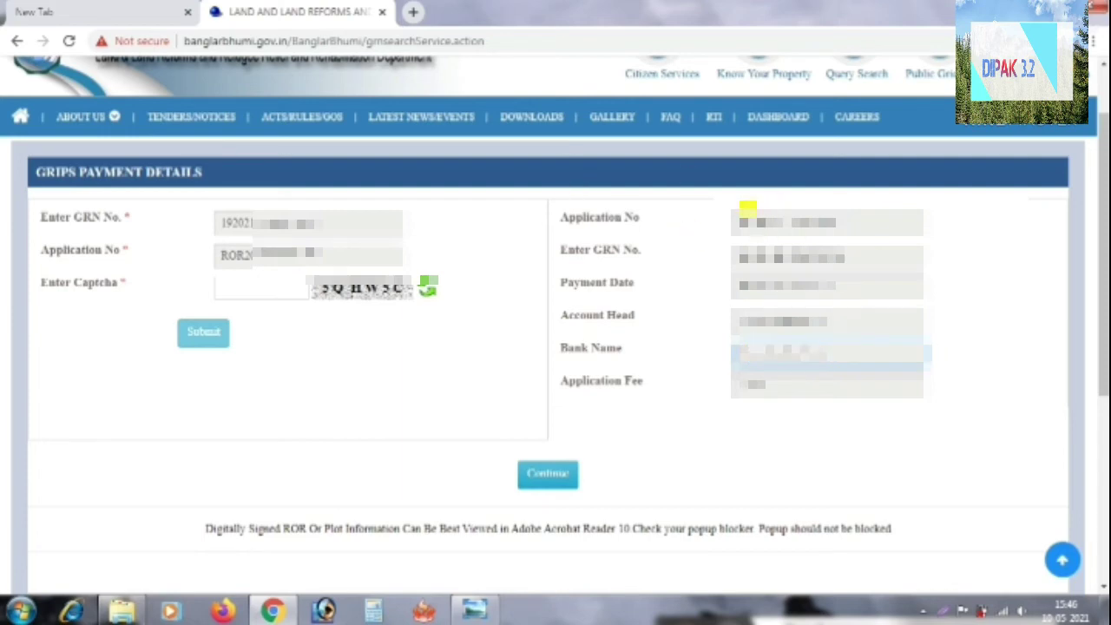
click(549, 475)
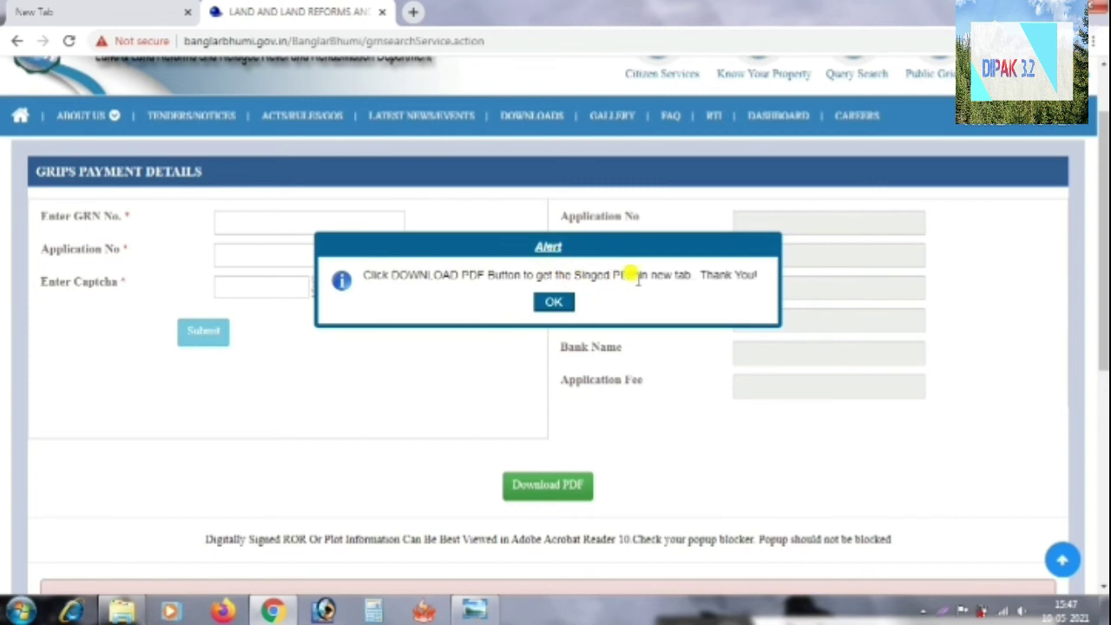
click(552, 303)
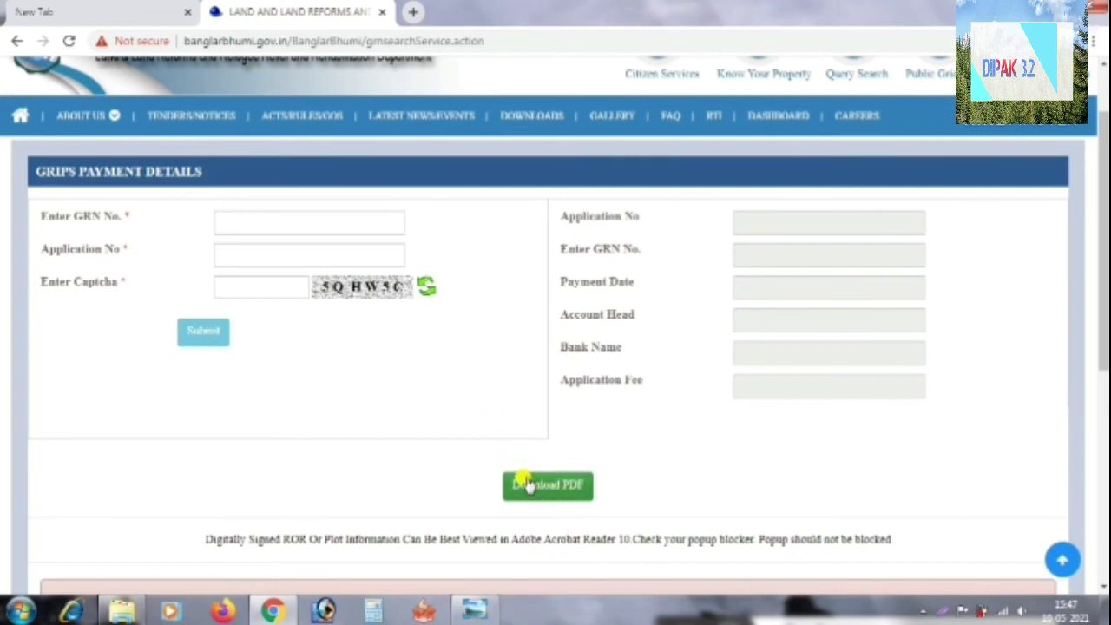
click(556, 484)
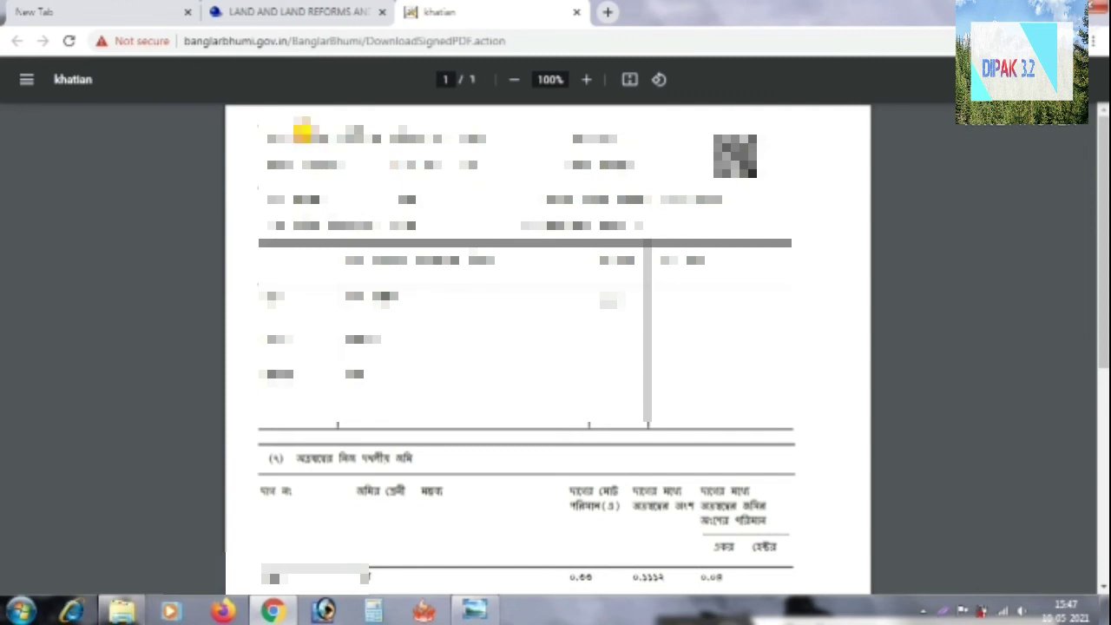
Scroll through the one-page khatian PDF, then return to the LAND AND LAND REFORMS tab.
drag(305, 130, 423, 127)
click(364, 161)
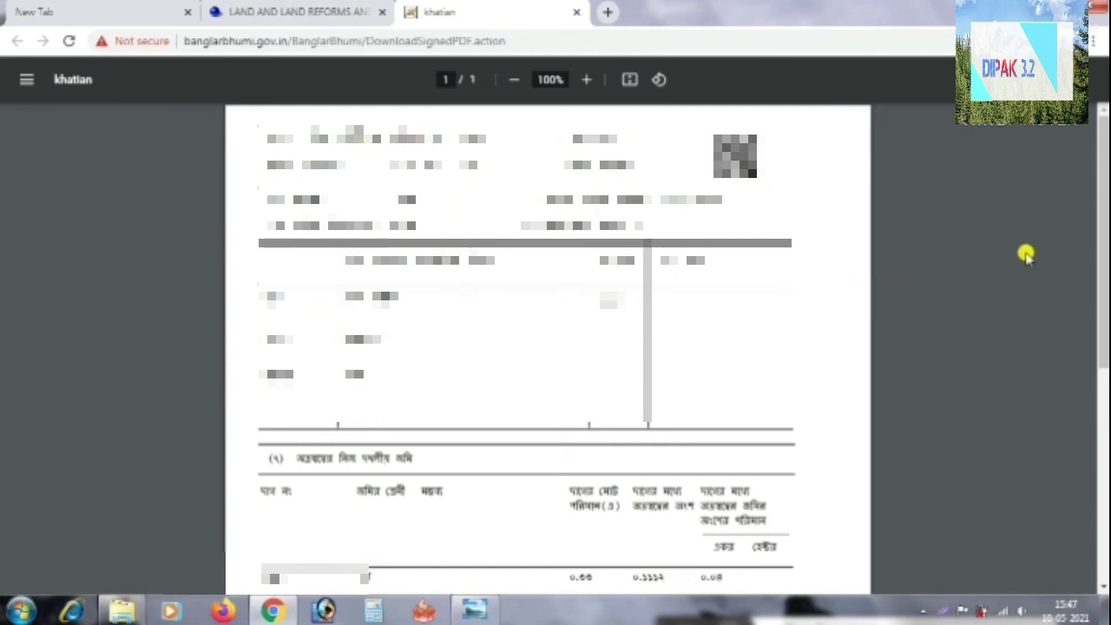
drag(1103, 251, 1104, 458)
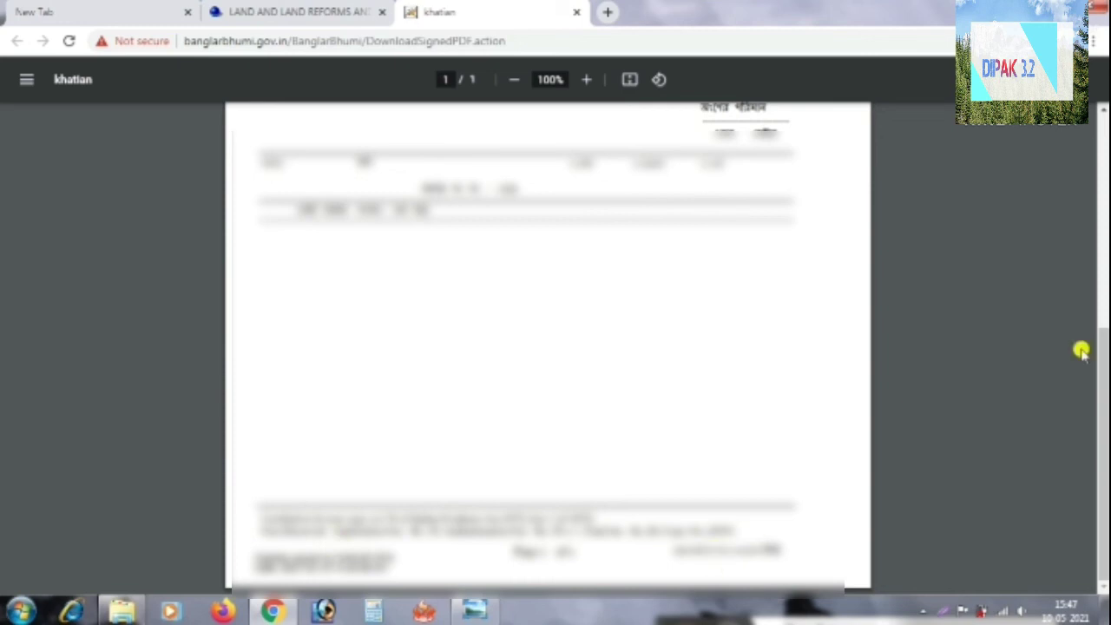
drag(1103, 348, 1104, 165)
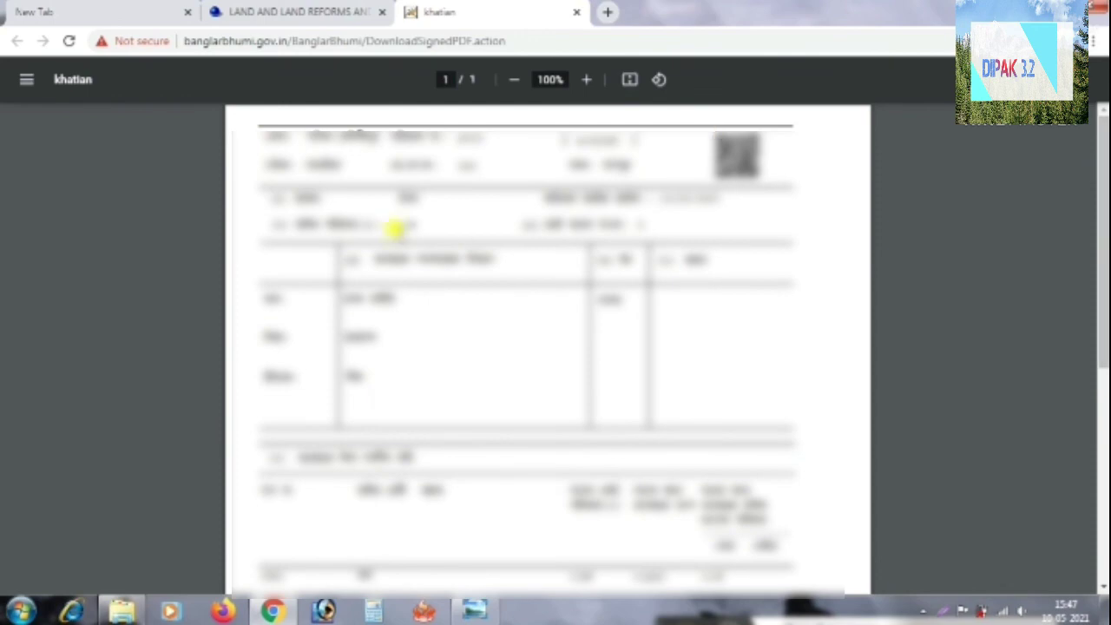
click(313, 10)
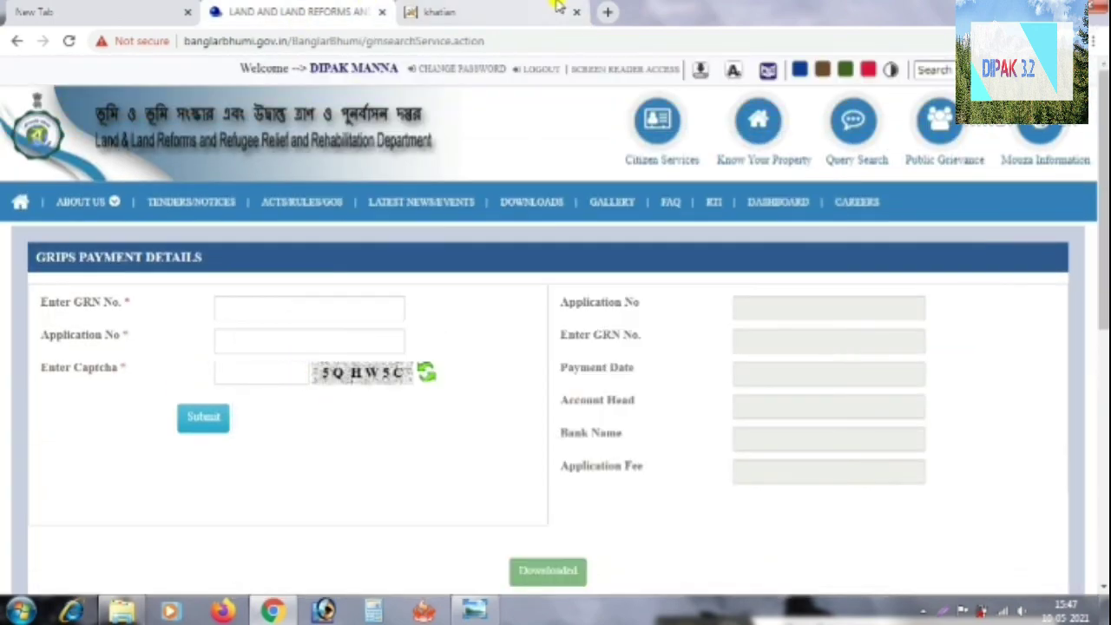
click(512, 11)
click(334, 9)
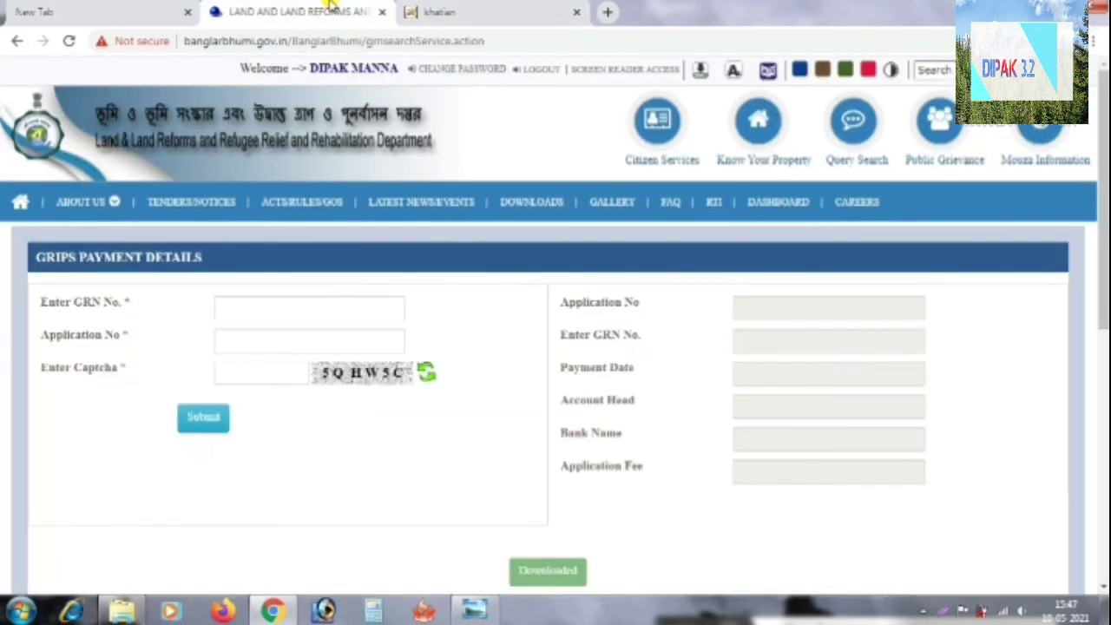
click(453, 12)
click(314, 12)
click(465, 7)
click(295, 11)
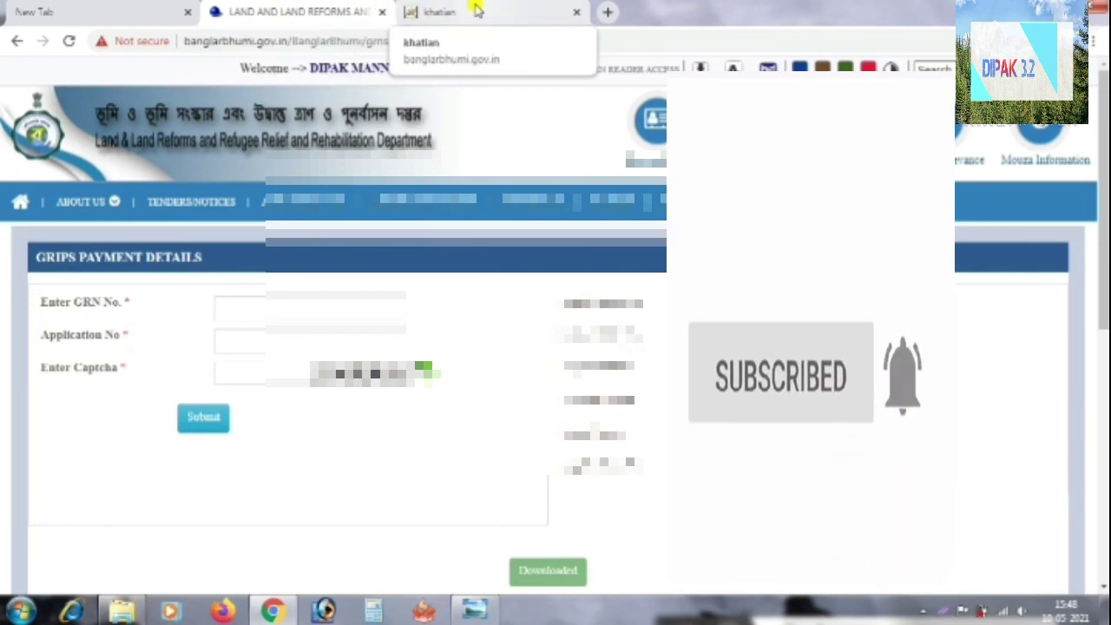
click(476, 10)
click(339, 10)
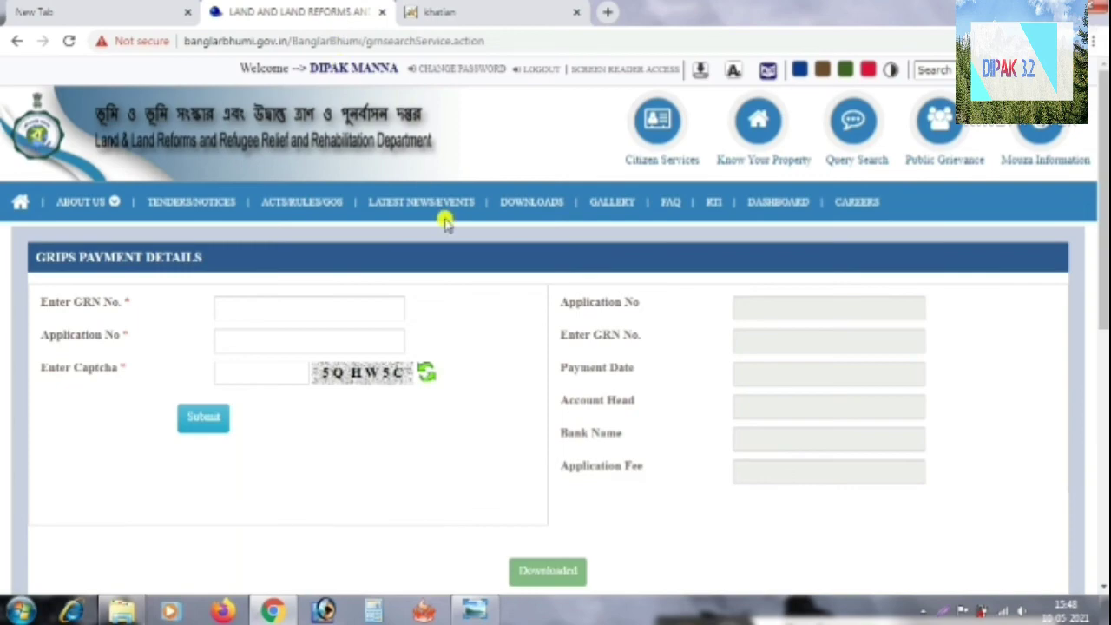